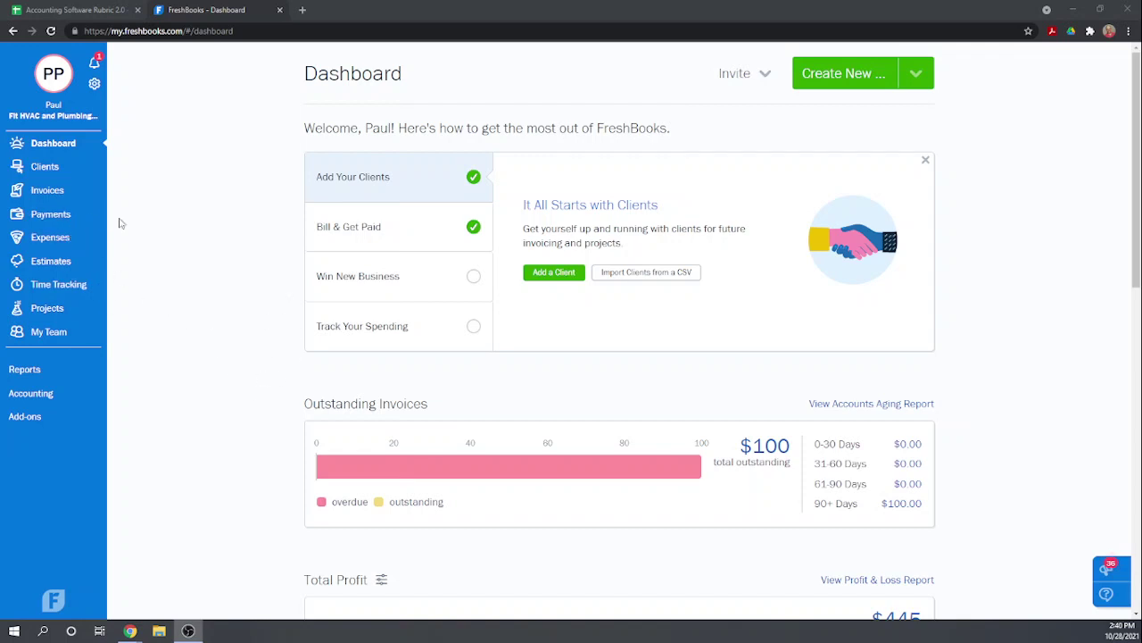
# Step: Open the Accounting page and check the help article on bank reconciliation, closing it again
pyautogui.click(27, 394)
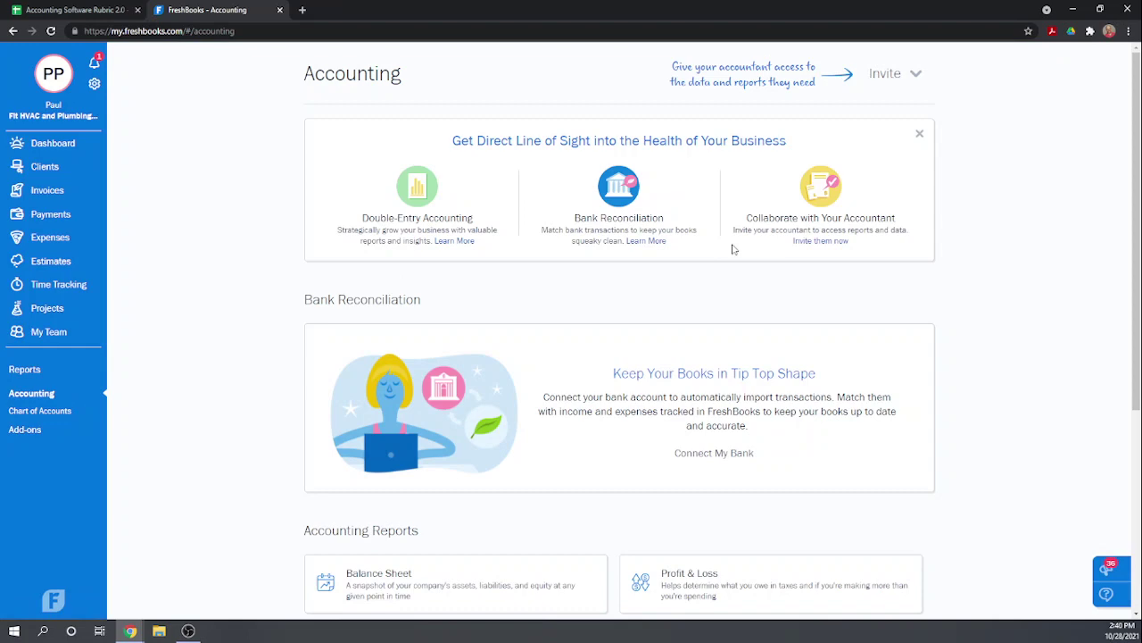
pyautogui.click(640, 242)
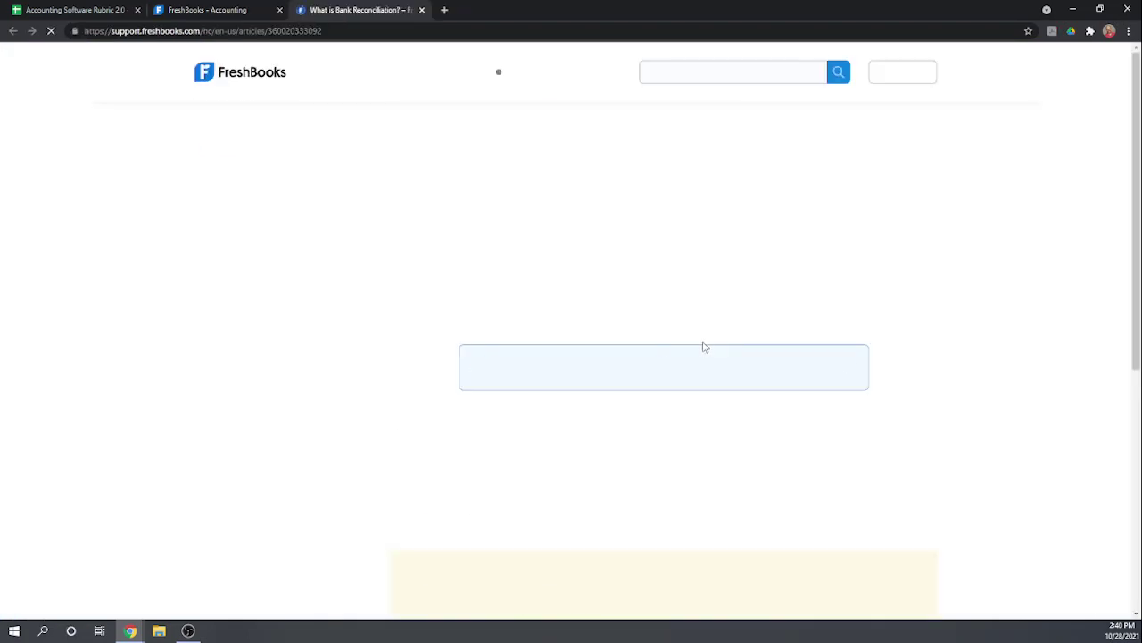
pyautogui.click(422, 10)
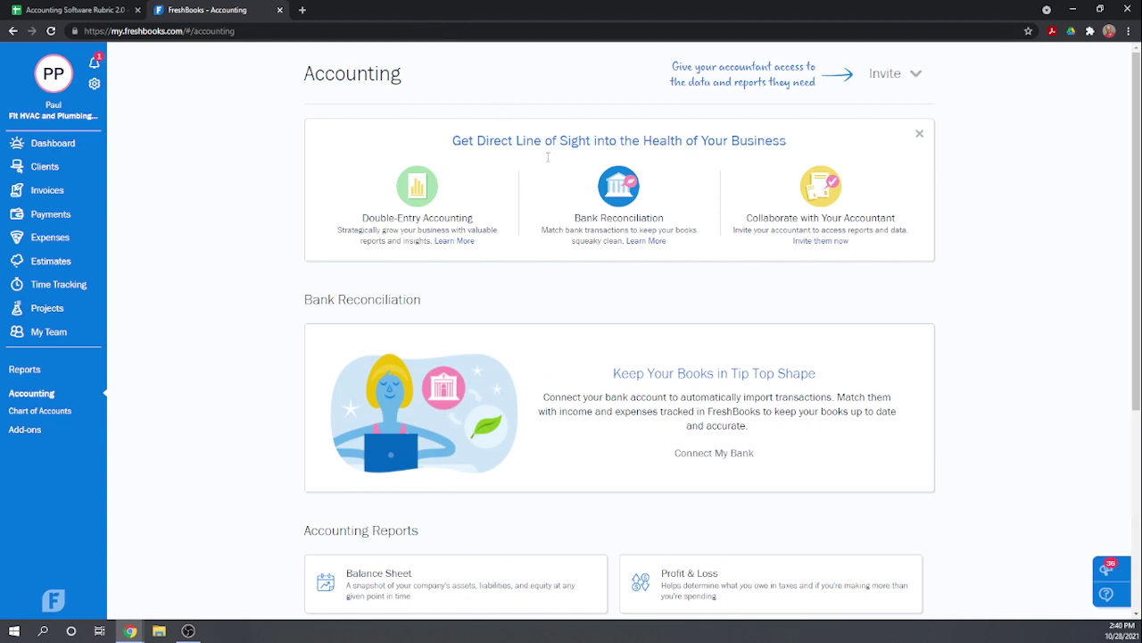
# Step: Look over the Accounting page and open the options for connecting a bank account
pyautogui.scroll(-3, 726, 366)
pyautogui.scroll(3, 549, 431)
pyautogui.click(721, 454)
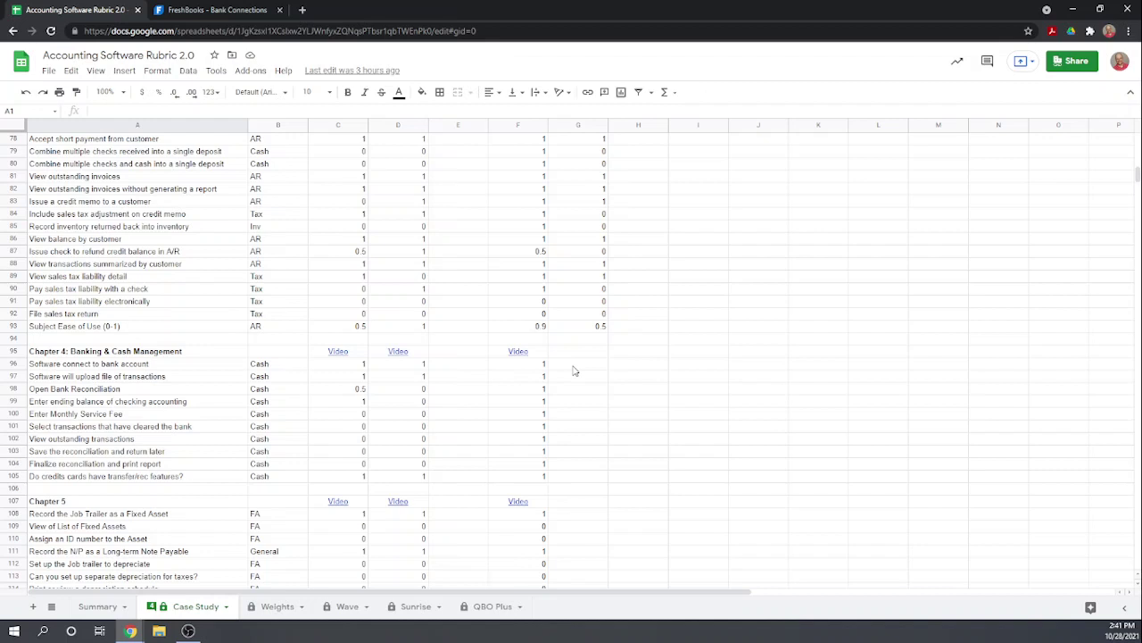
# Step: In the Accounting Software Rubric 2.0 sheet, score bank account connection as 1 in G96 and transaction file upload as 0 in G97
pyautogui.click(575, 368)
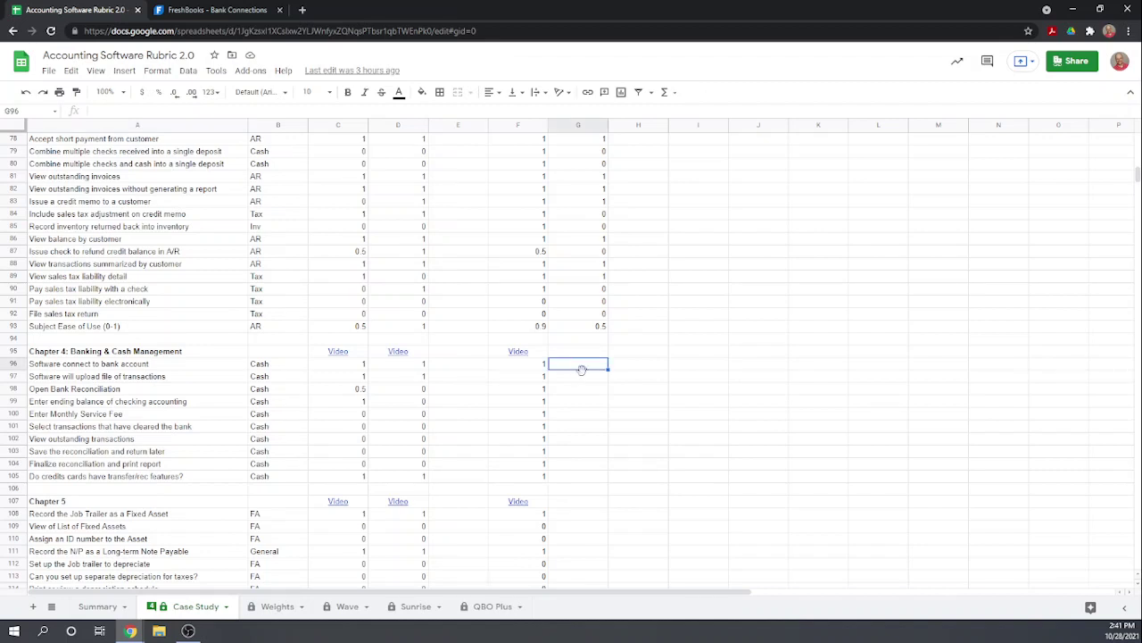
pyautogui.write('1')
pyautogui.press('Return')
pyautogui.write('0')
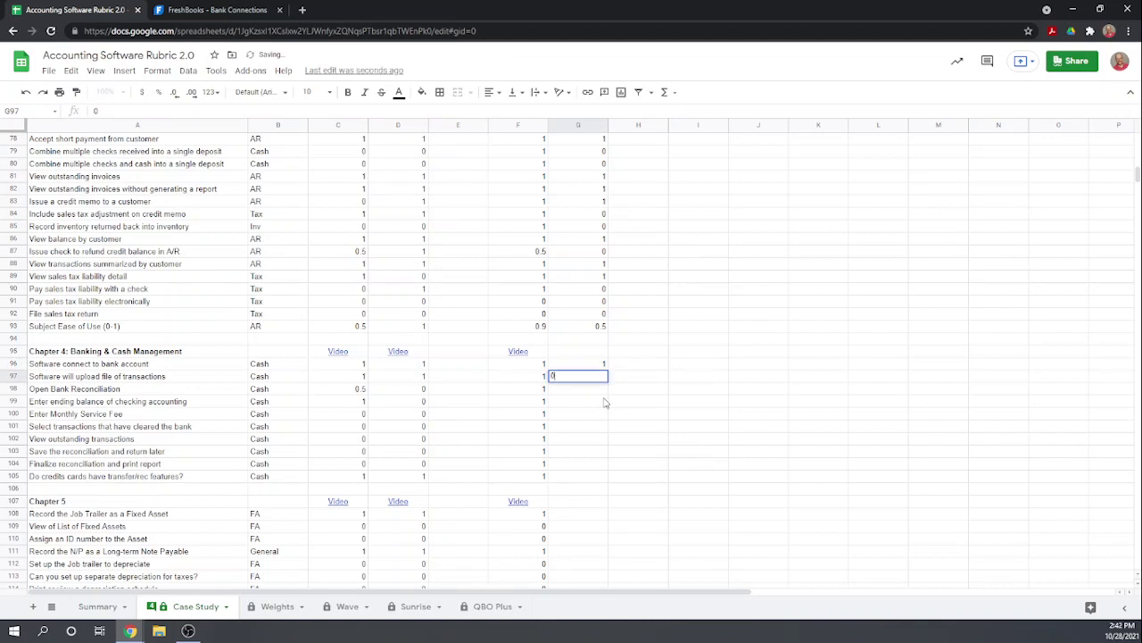
pyautogui.press('Return')
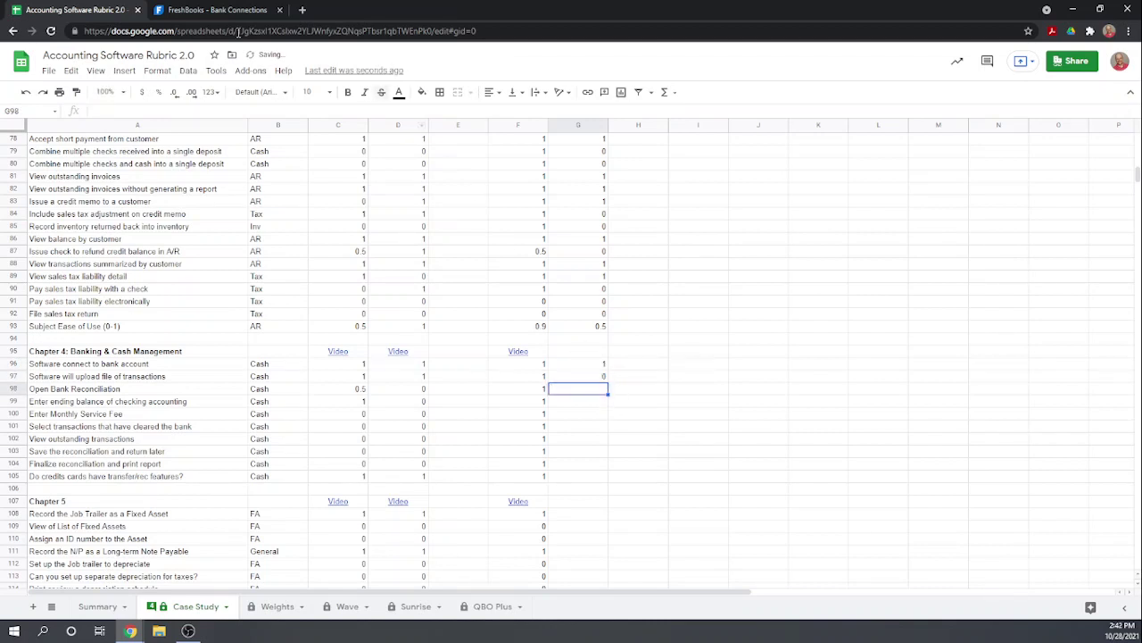
# Step: Switch back to FreshBooks and open the Chart of Accounts in the Accounting area
pyautogui.click(214, 10)
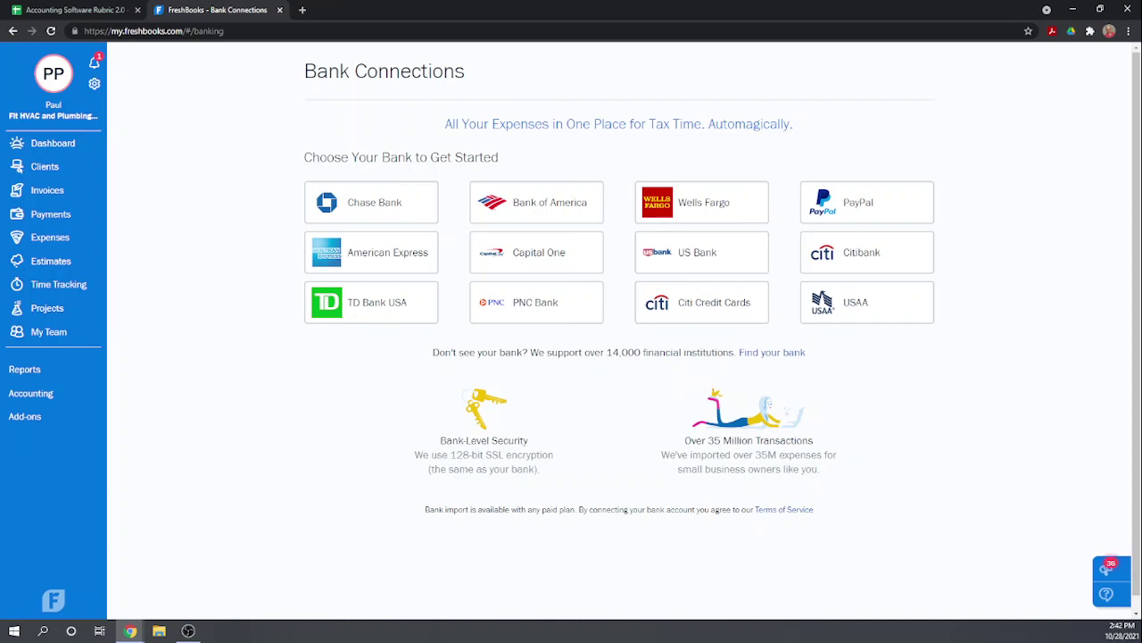
pyautogui.hotkey('alt', 'Tab')
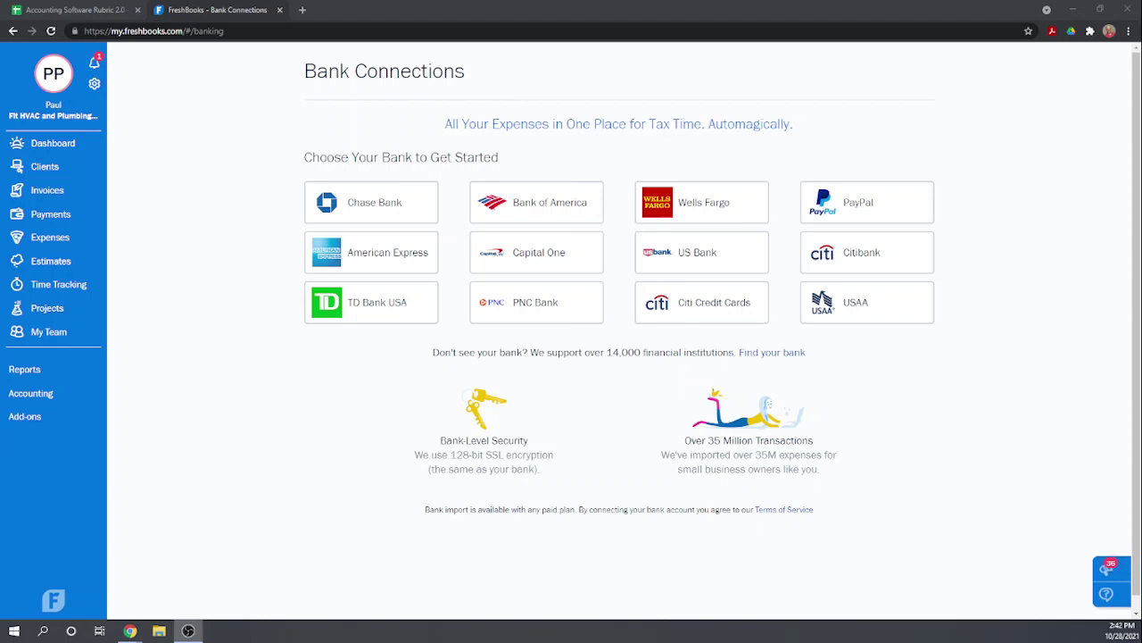
pyautogui.click(44, 395)
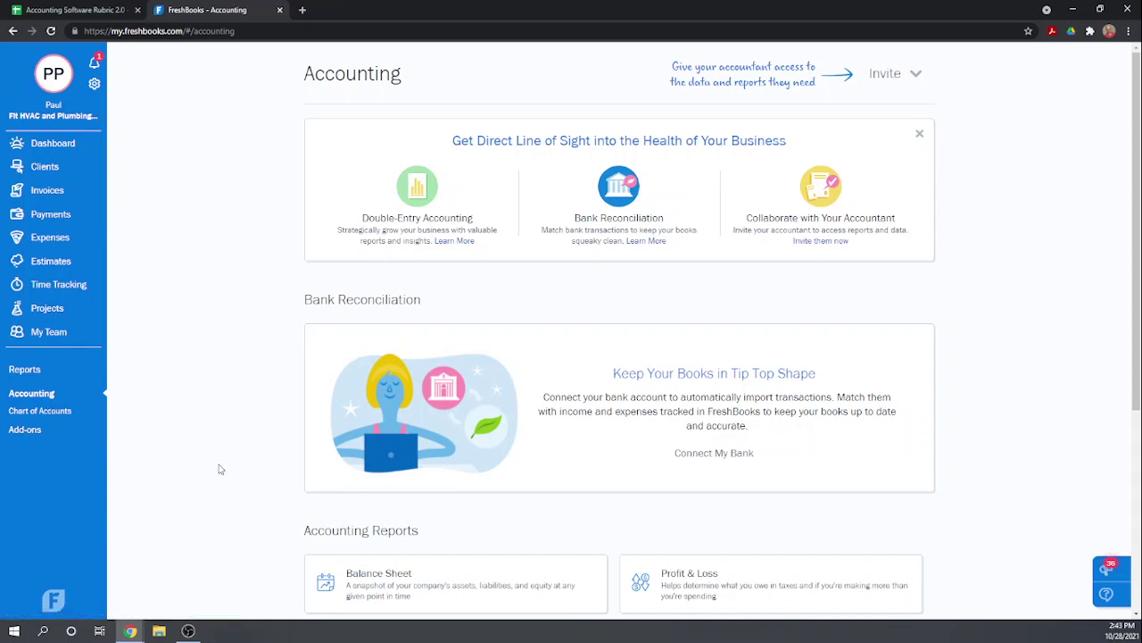
pyautogui.click(57, 417)
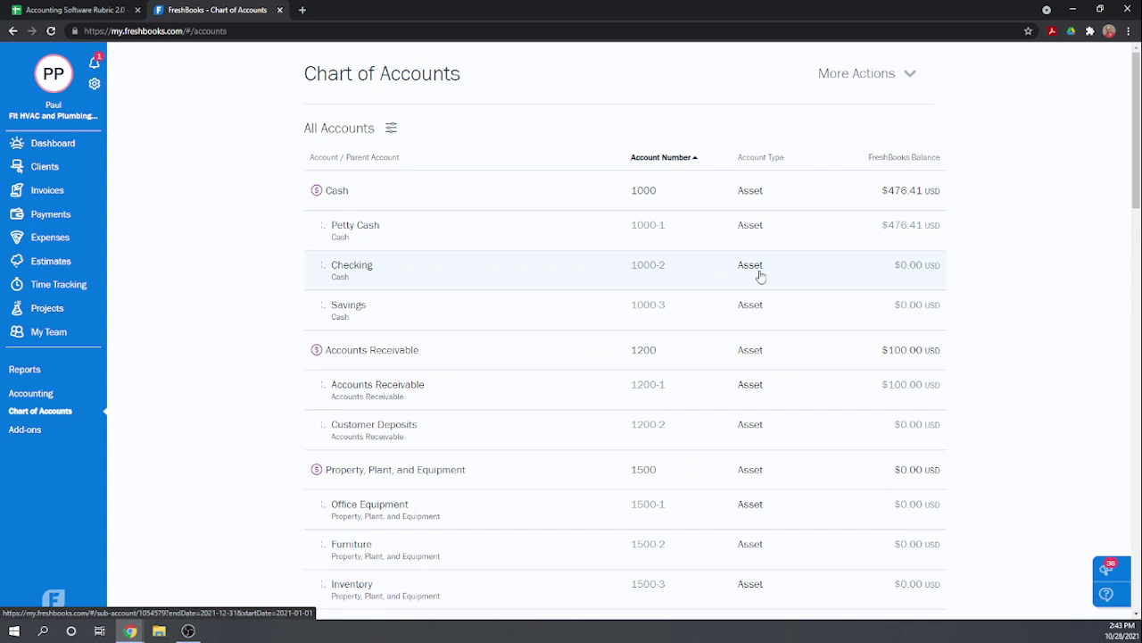
# Step: Open the Petty Cash account and review its list of transactions
pyautogui.click(907, 232)
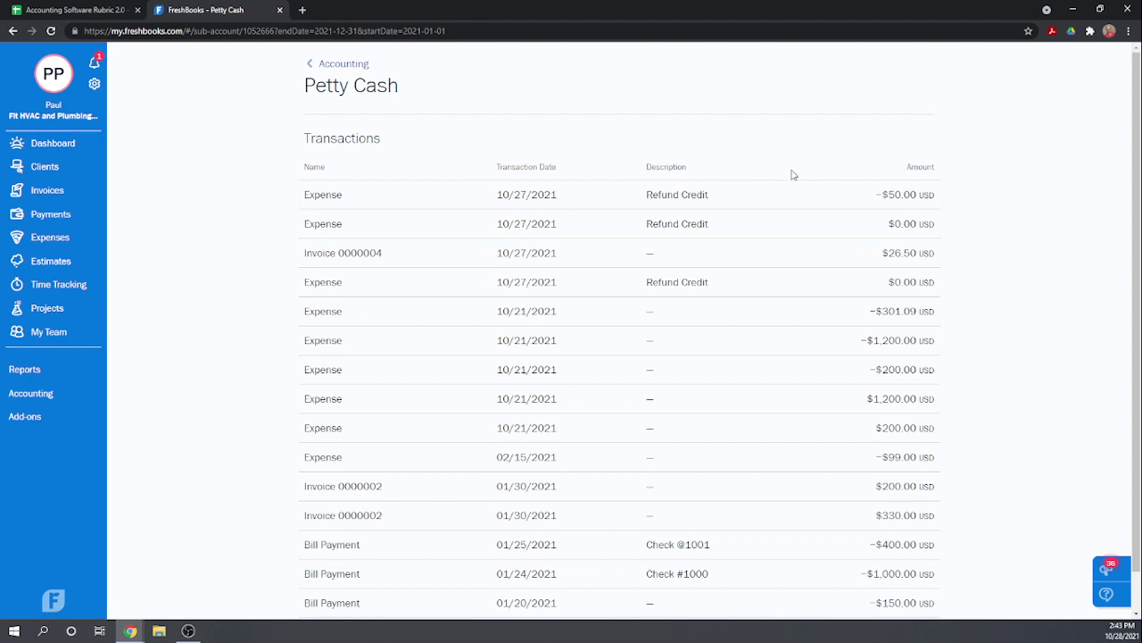
pyautogui.scroll(-1, 824, 253)
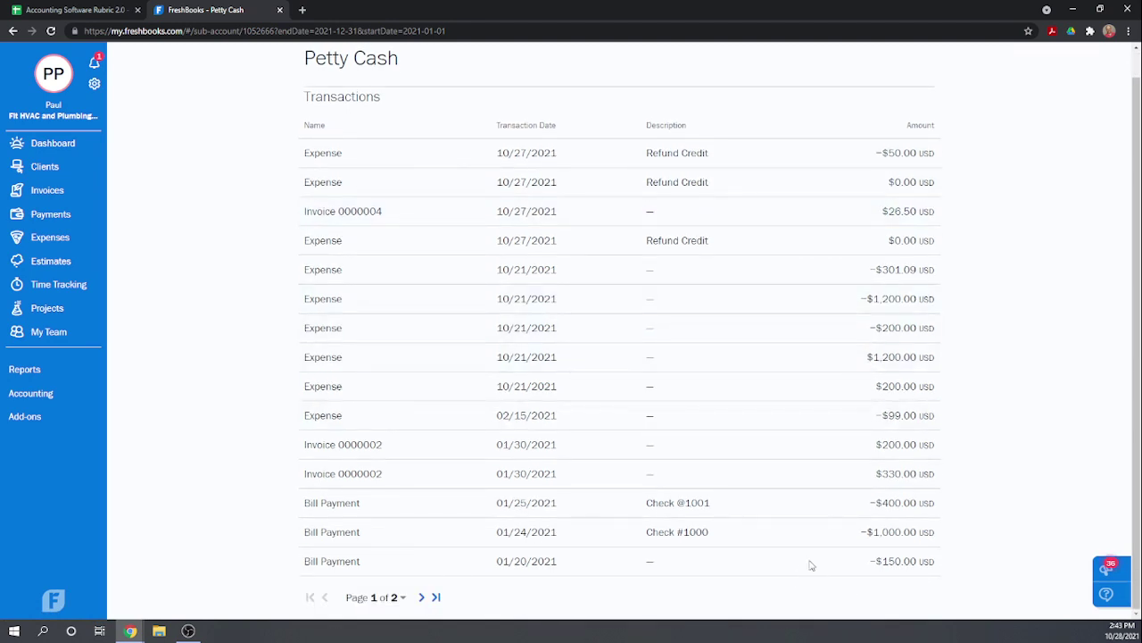
pyautogui.scroll(1, 830, 596)
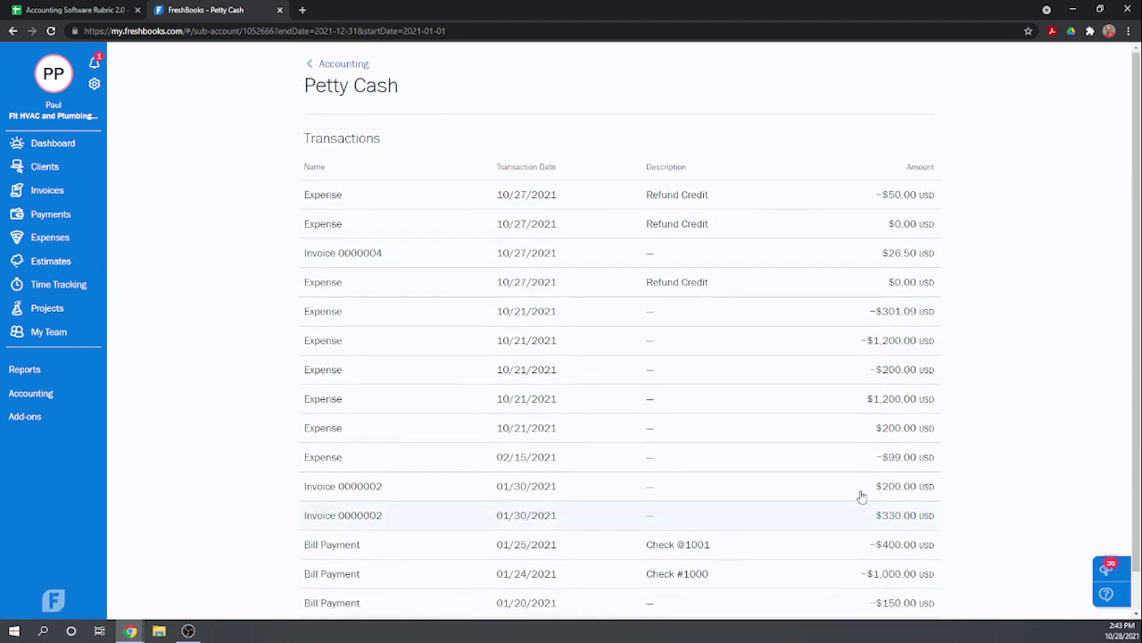
pyautogui.scroll(-1, 987, 510)
pyautogui.scroll(1, 928, 384)
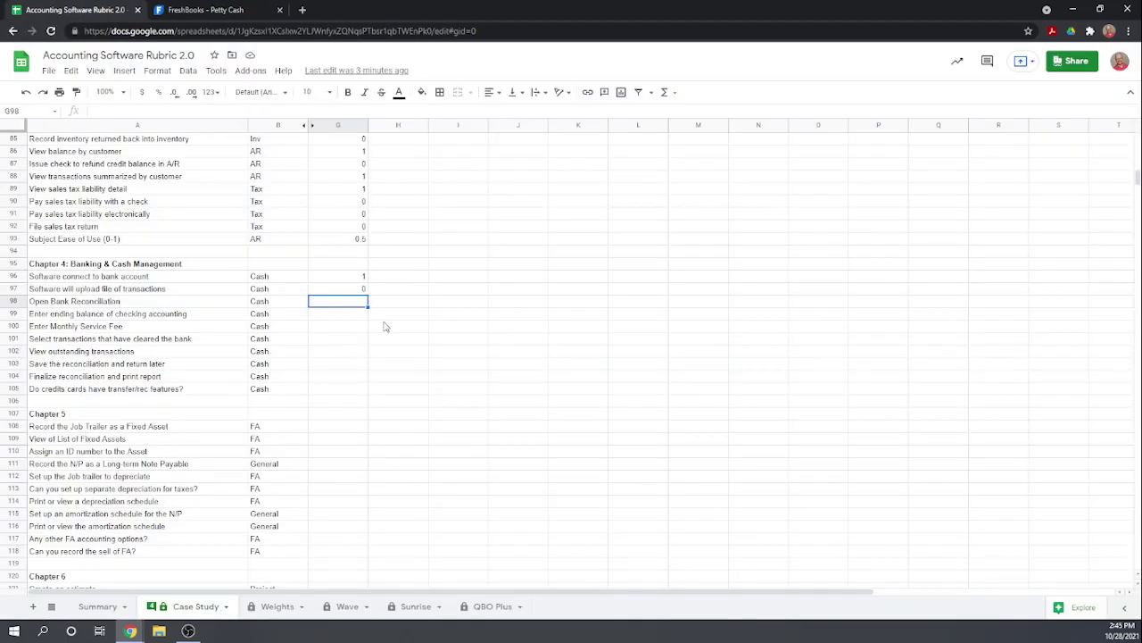
# Step: In the rubric's column G, score 0.5 for opening the reconciliation, entering the ending balance, entering the service fee and selecting cleared transactions
pyautogui.write('.5')
pyautogui.press('Return')
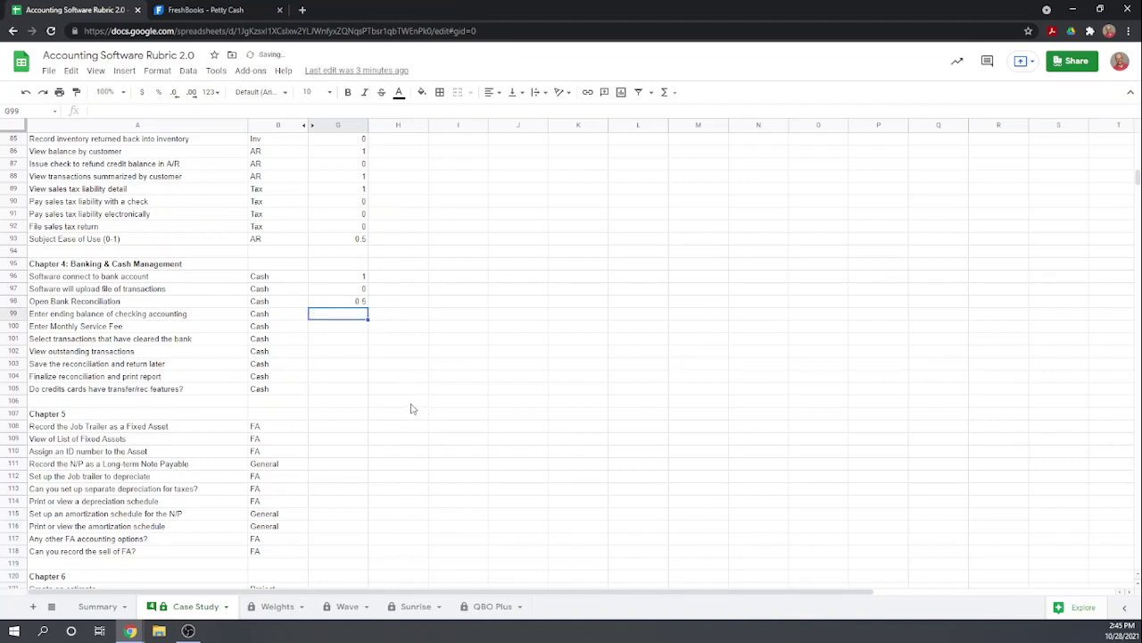
pyautogui.write('.5')
pyautogui.press('Return')
pyautogui.write('.5')
pyautogui.press('Return')
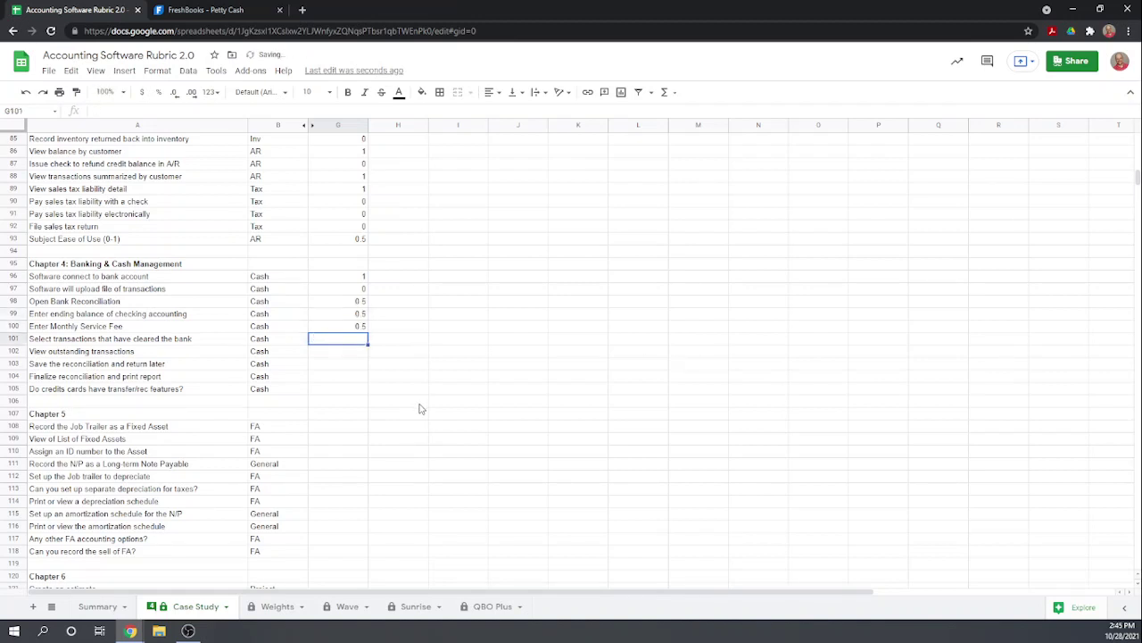
pyautogui.write('.5')
pyautogui.press('Return')
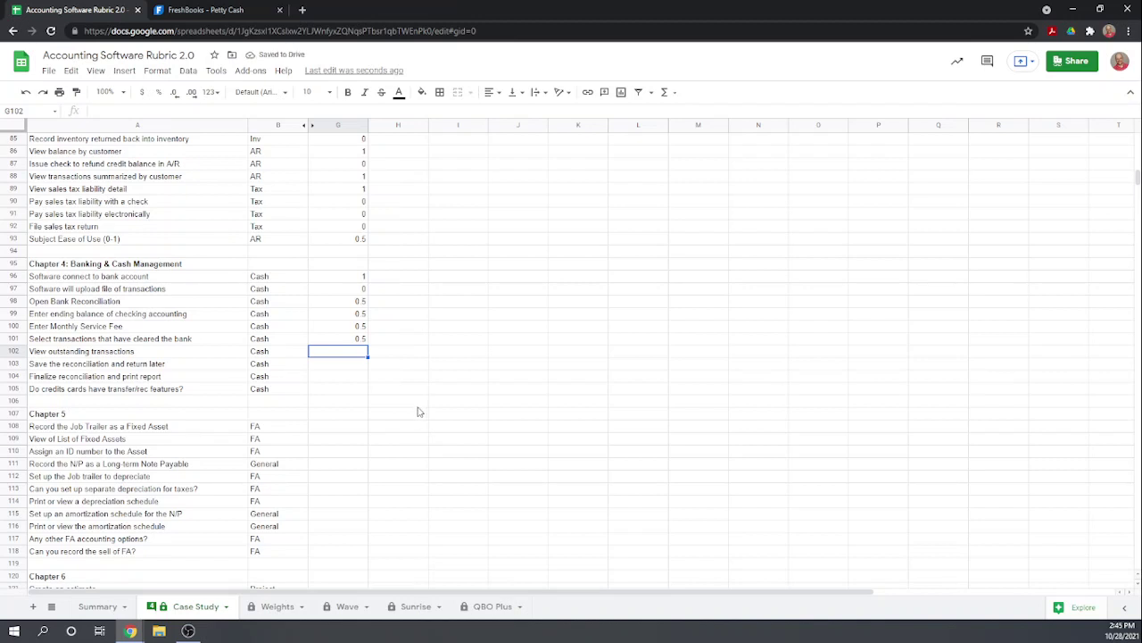
# Step: Score 0.5 in G102 to G104 for viewing outstanding transactions and saving and finalizing the reconciliation, and 1 in G105 for credit card features
pyautogui.write('.5')
pyautogui.press('Return')
pyautogui.write('.5')
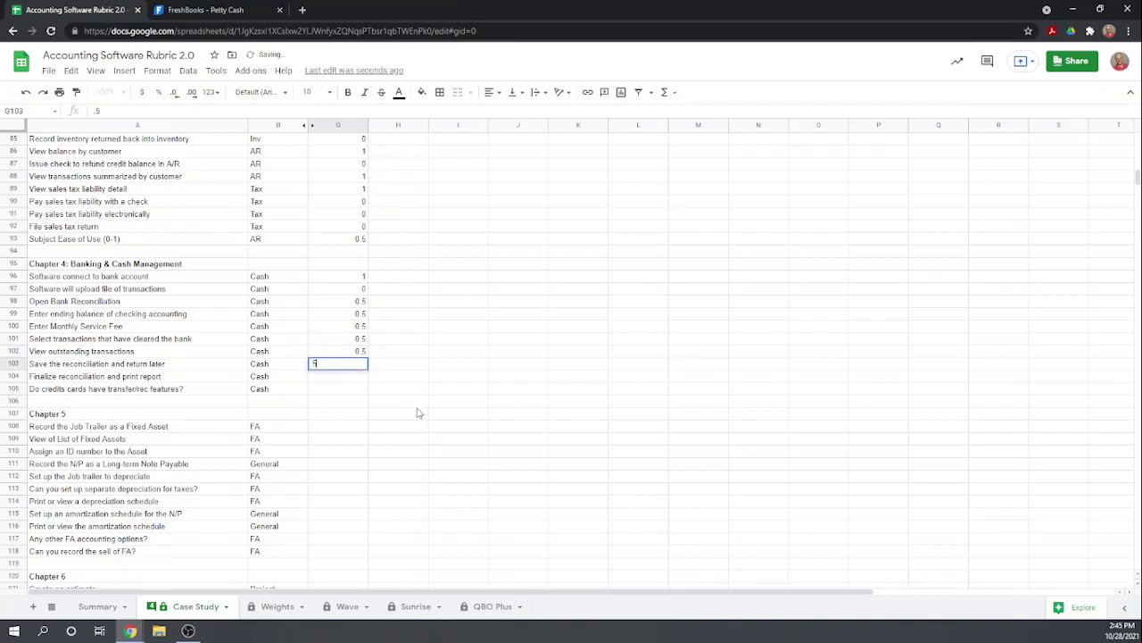
pyautogui.press('Return')
pyautogui.write('.5')
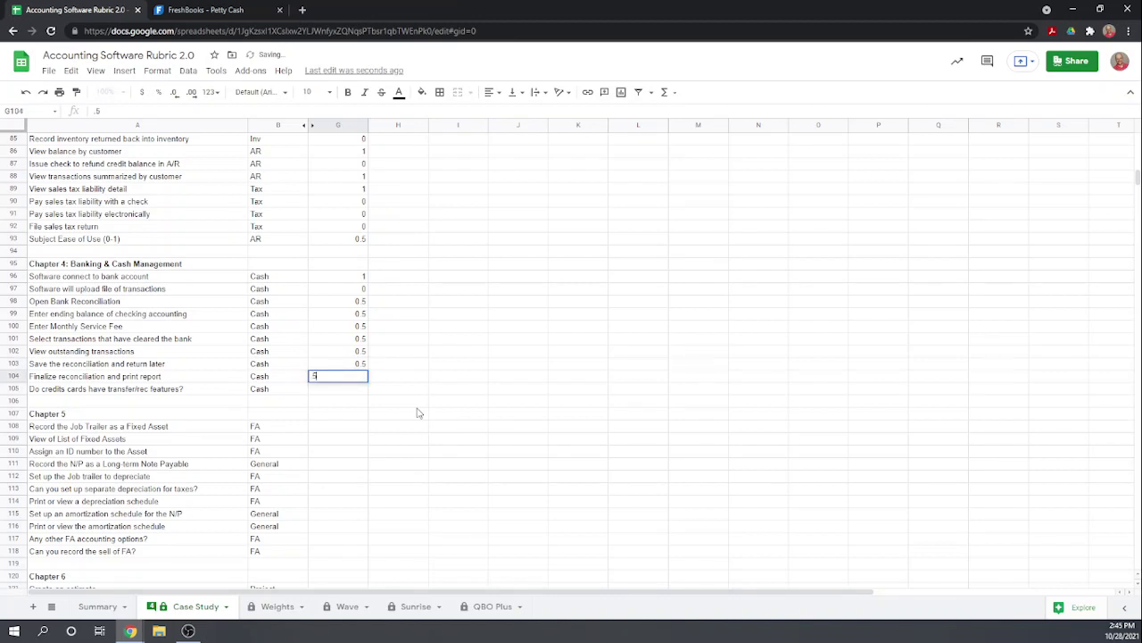
pyautogui.press('Return')
pyautogui.write('1')
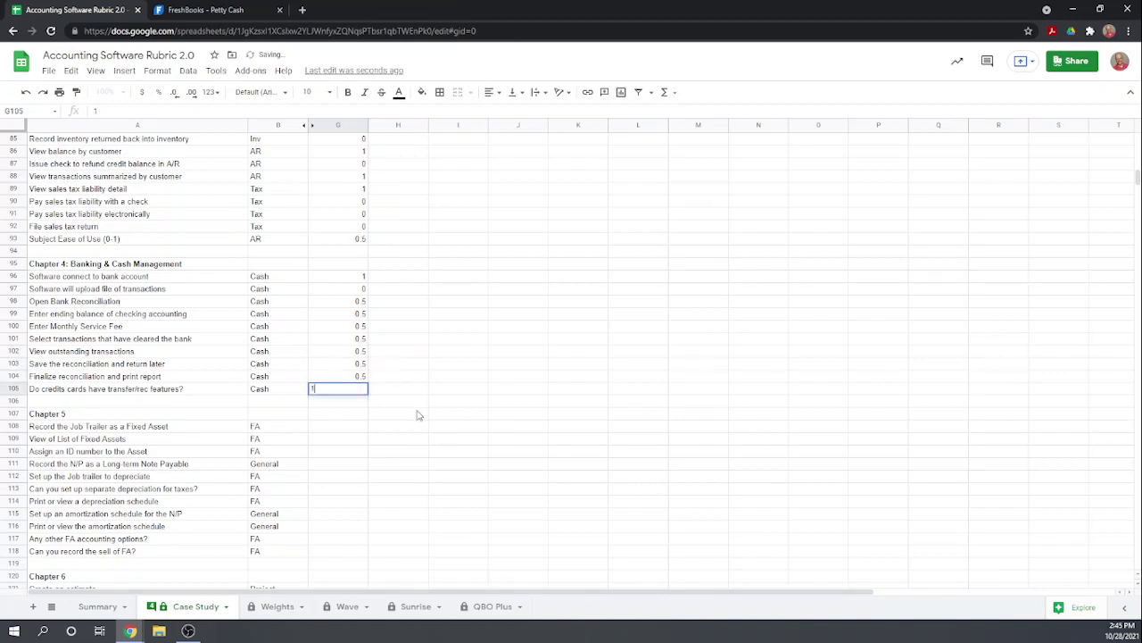
pyautogui.press('Return')
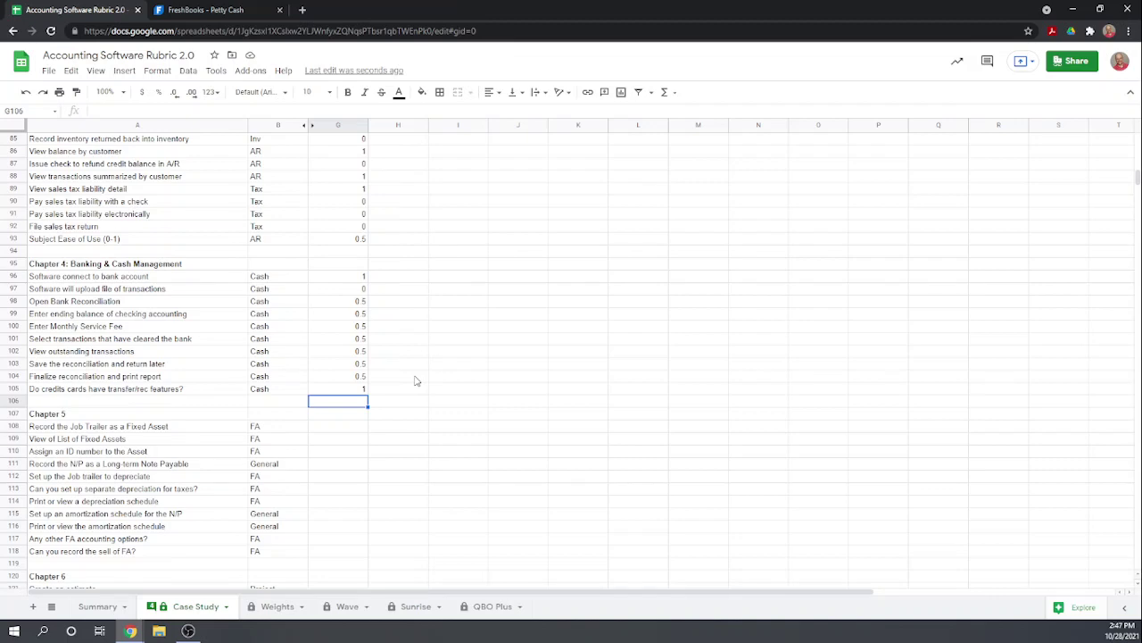
pyautogui.scroll(7, 415, 381)
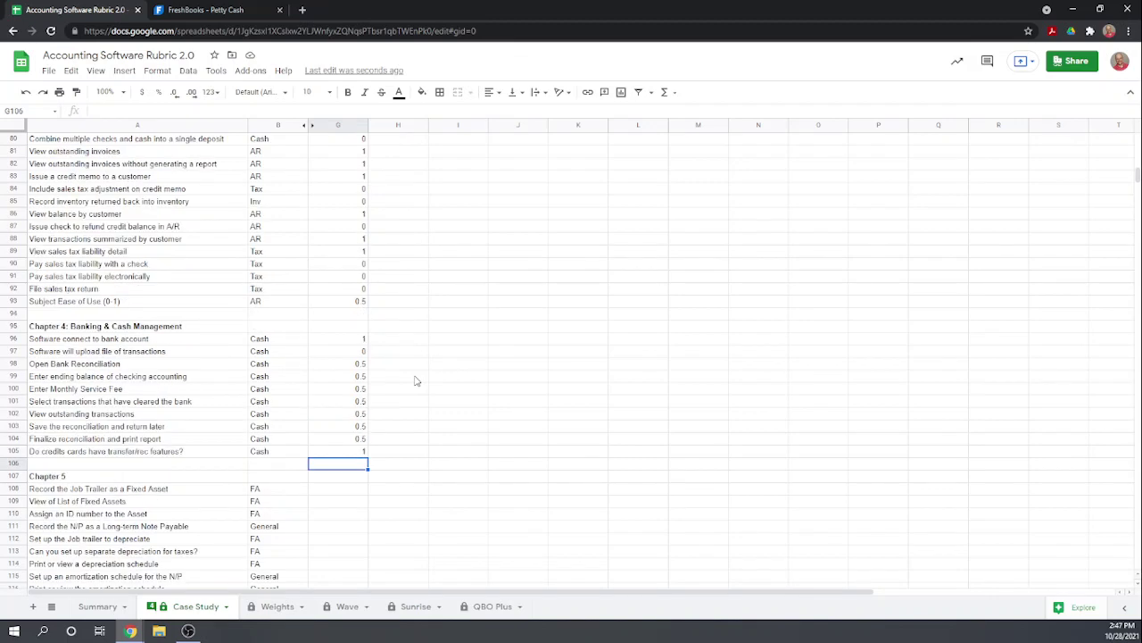
pyautogui.scroll(1, 415, 381)
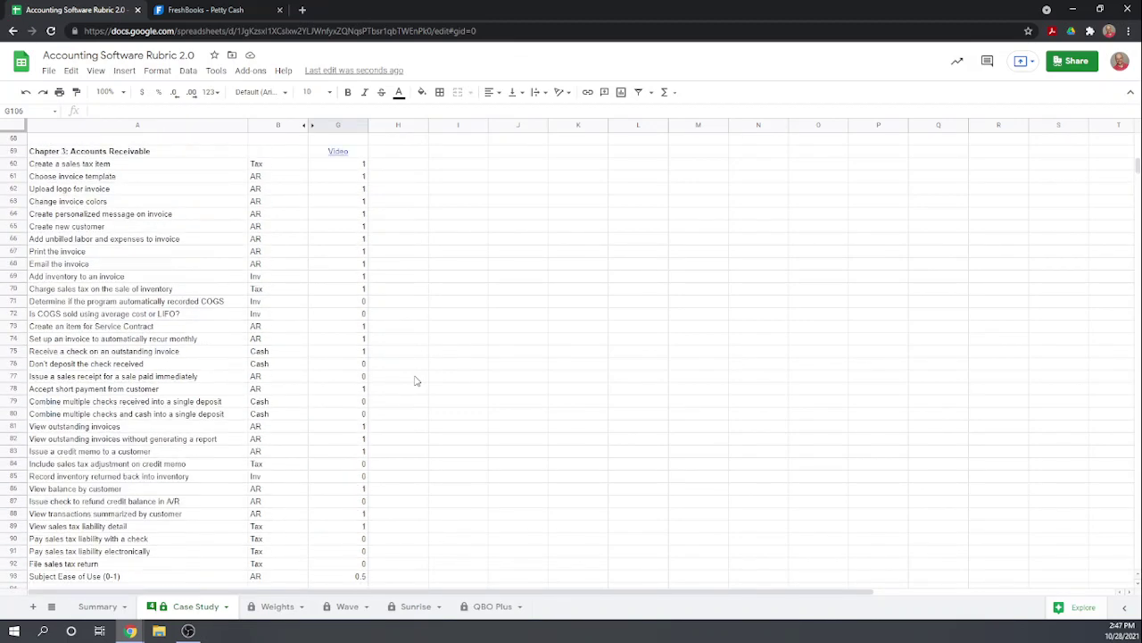
pyautogui.scroll(-6, 415, 381)
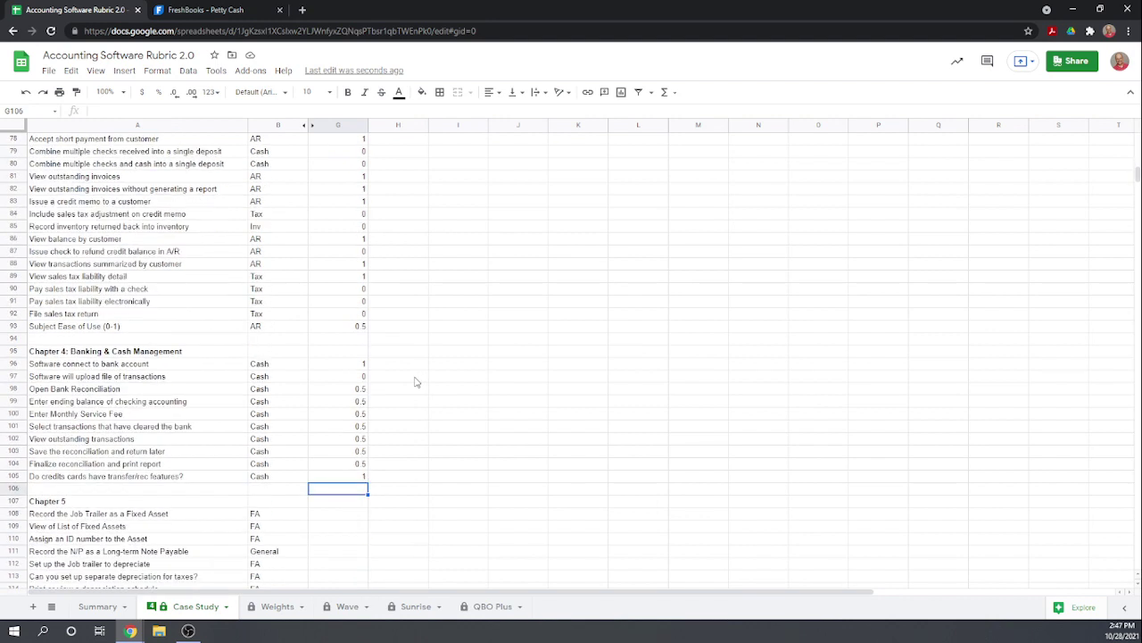